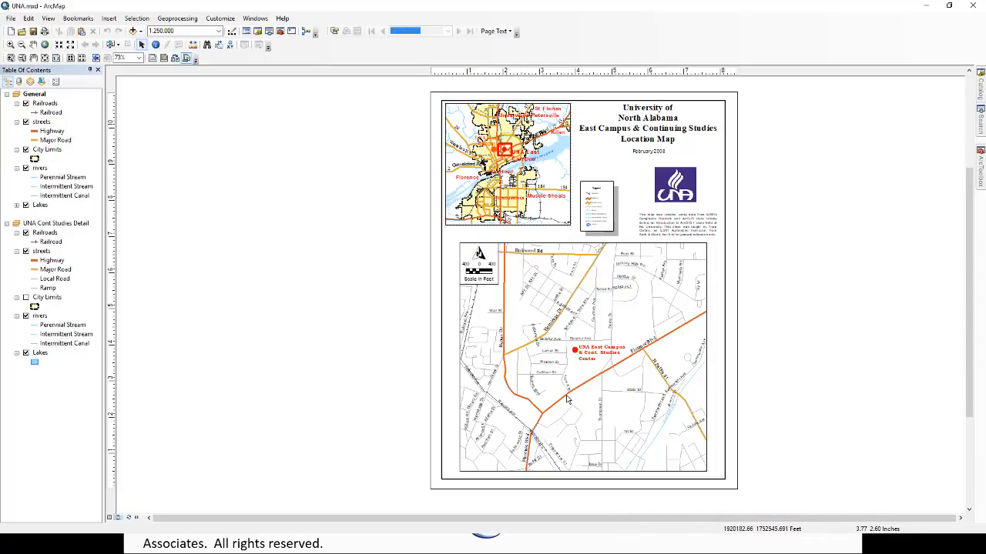
Show the document in data view and activate the UNA Cont Studies Detail data frame
{"action": "left_click", "coordinate": [110, 517]}
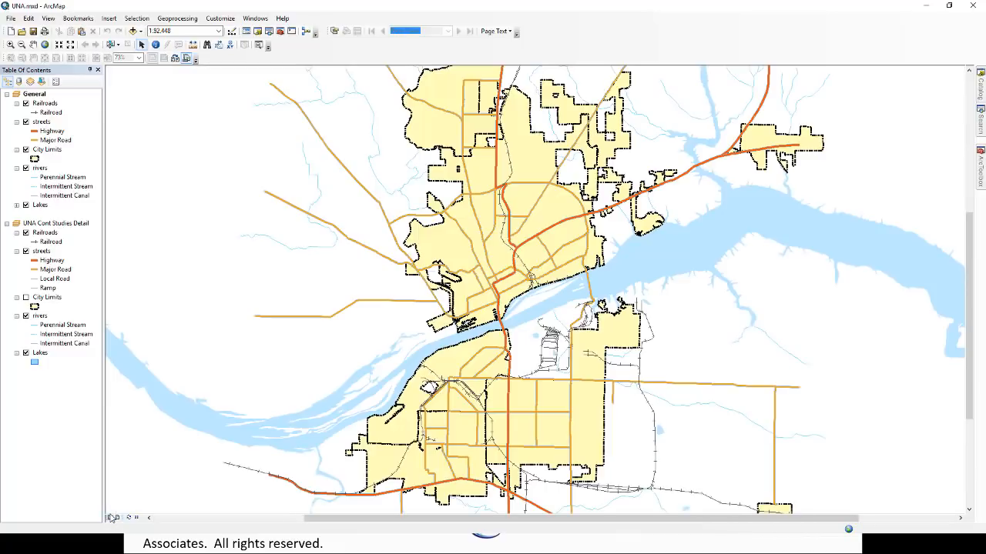
{"action": "left_click", "coordinate": [73, 225]}
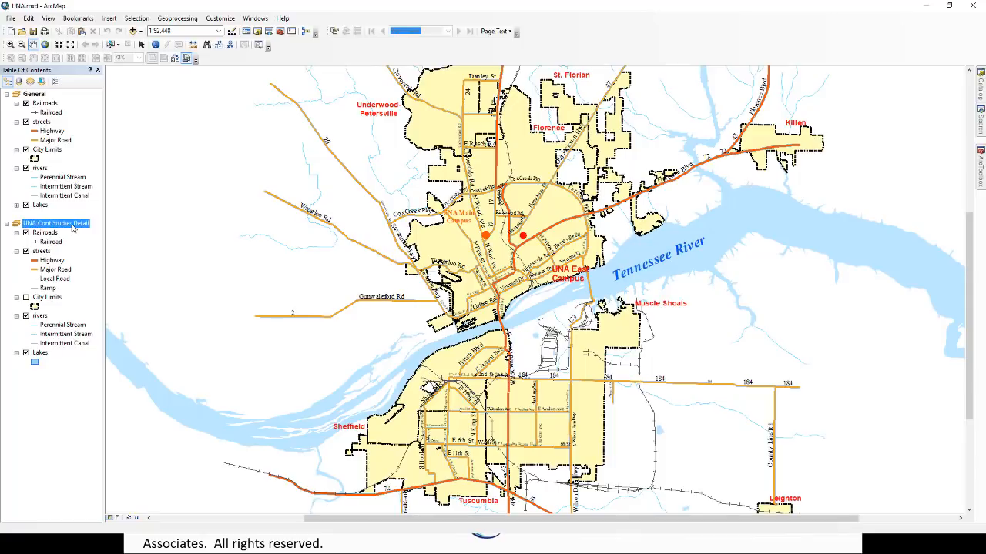
{"action": "right_click", "coordinate": [74, 227]}
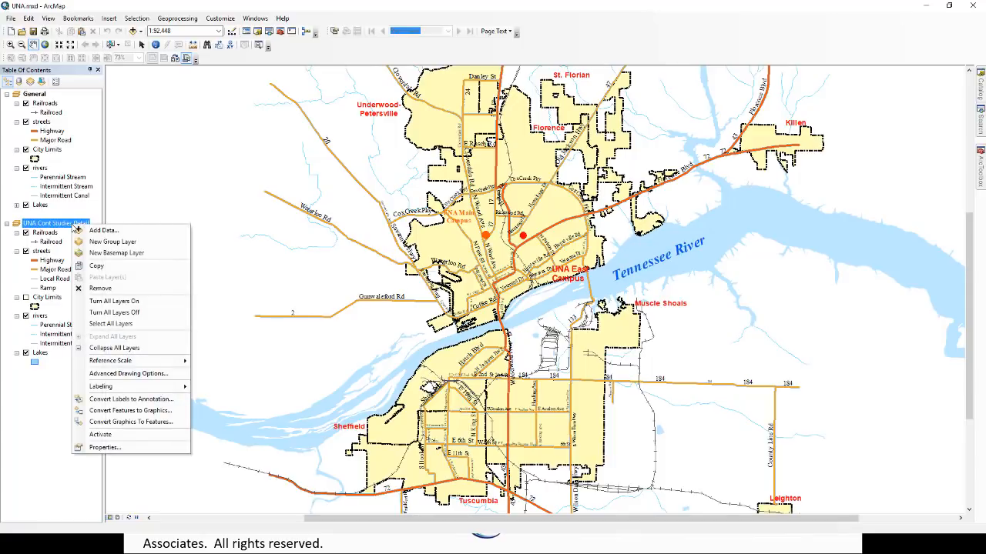
{"action": "left_click", "coordinate": [116, 434]}
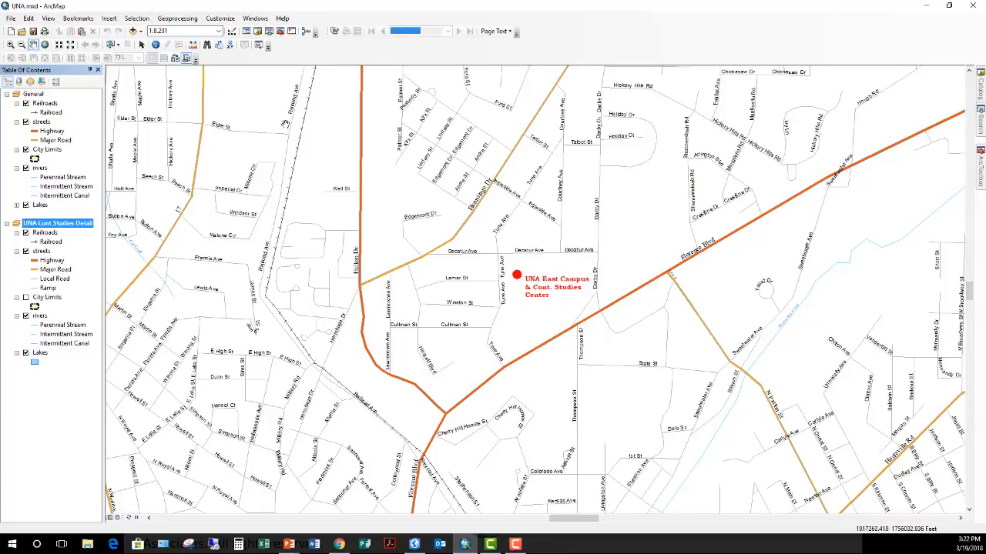
Shift the red East Campus marker and its text label slightly on the detail map, and return to layout view
{"action": "left_click", "coordinate": [142, 45]}
{"action": "left_click", "coordinate": [516, 275]}
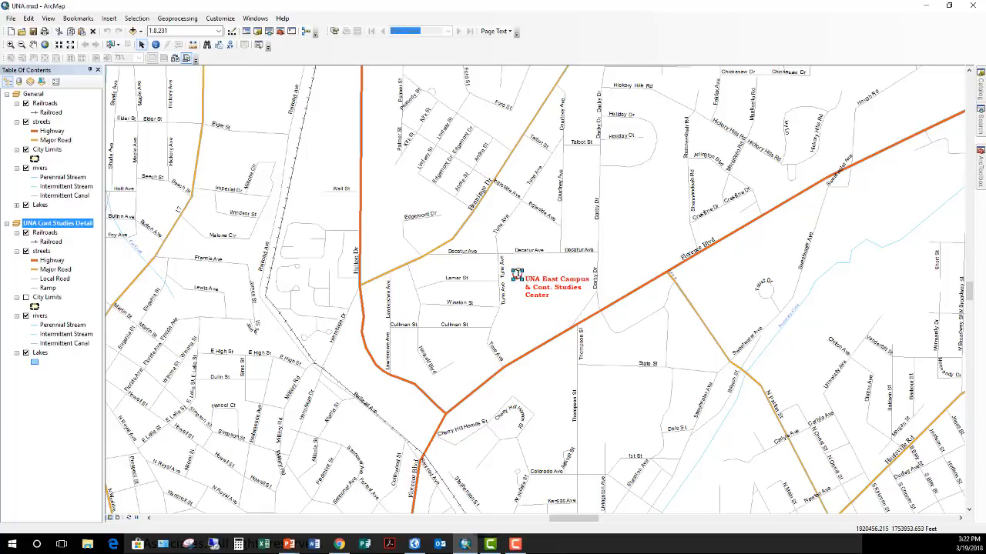
{"action": "left_click_drag", "start_coordinate": [518, 275], "coordinate": [544, 297]}
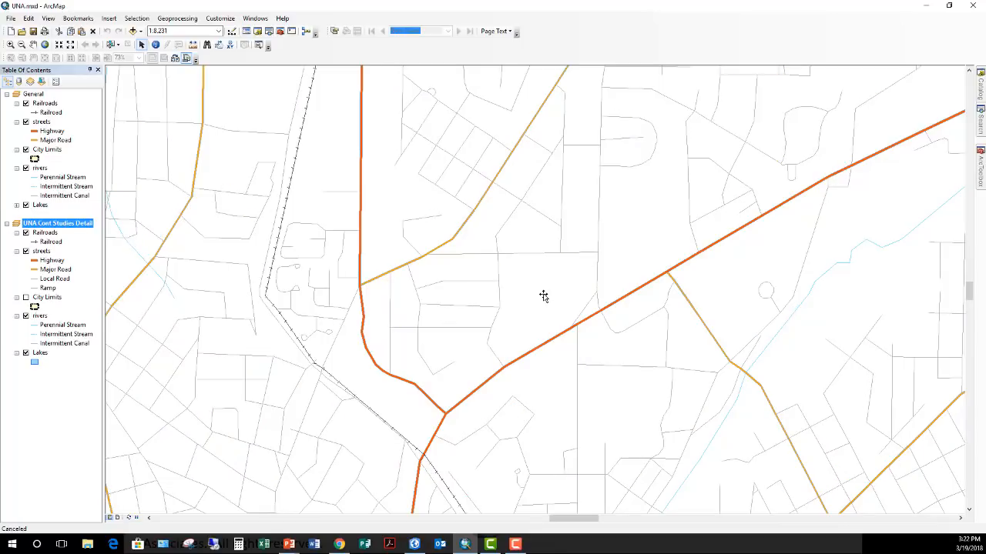
{"action": "left_click", "coordinate": [543, 296]}
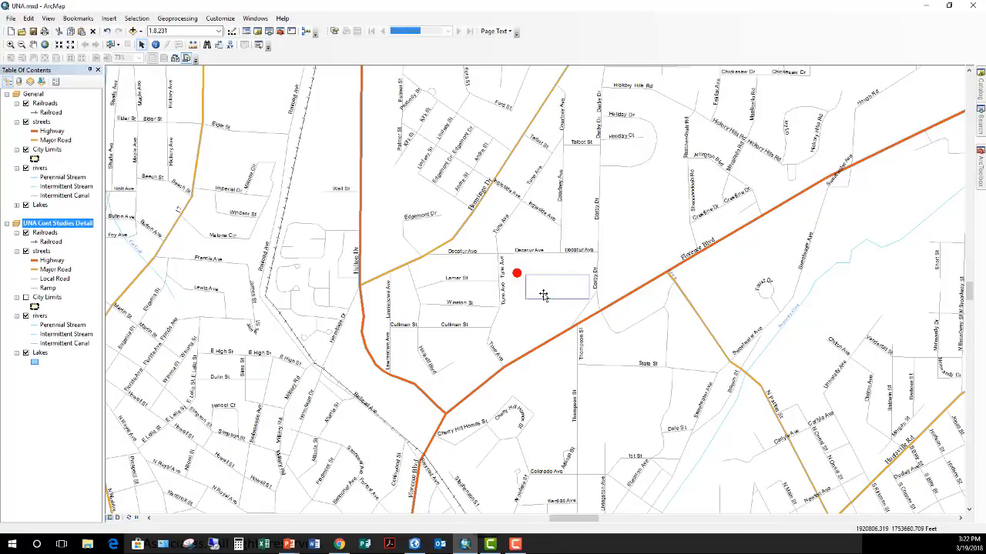
{"action": "left_click", "coordinate": [548, 334]}
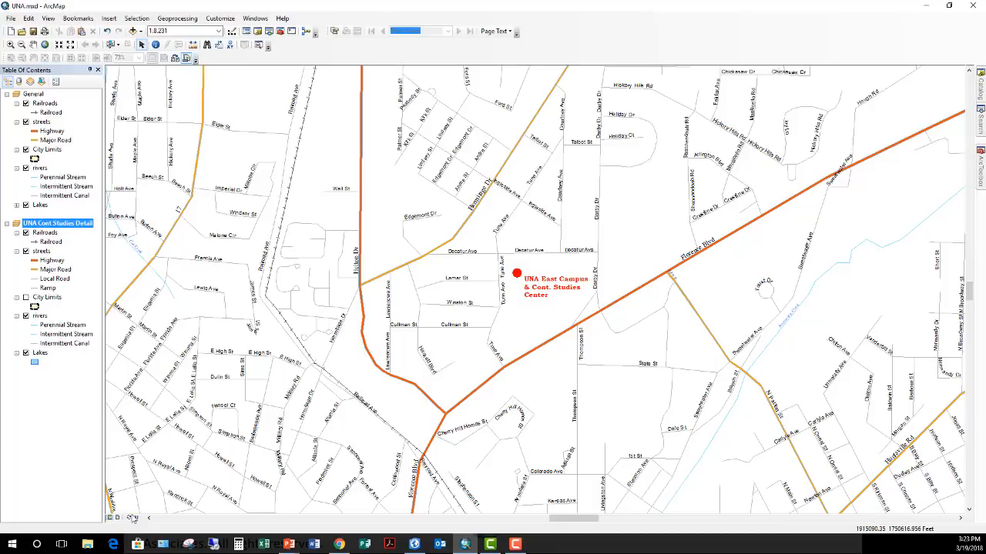
{"action": "left_click", "coordinate": [120, 519]}
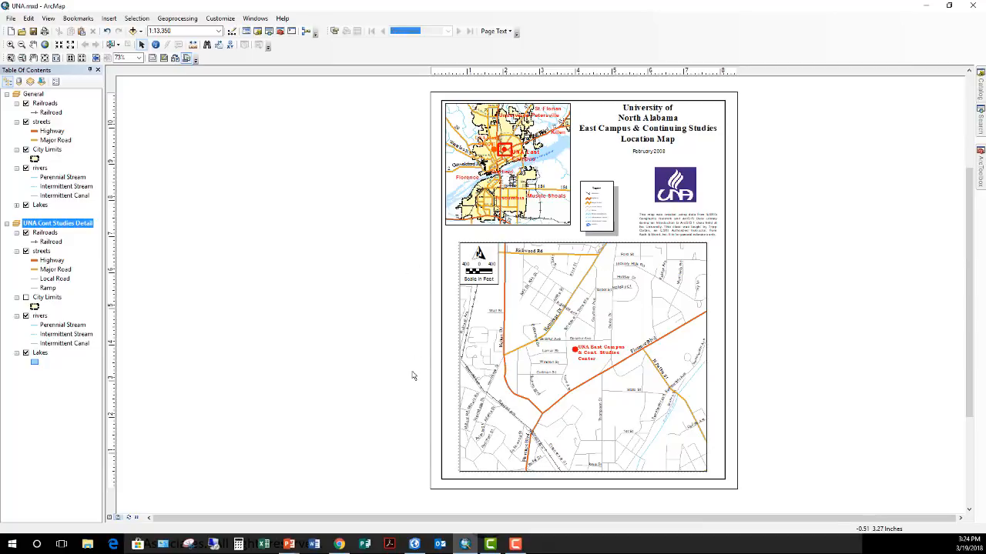
Switch to ArcGIS Pro and examine the maps, scenes, basemaps and layouts stored in the project
{"action": "left_click", "coordinate": [414, 545]}
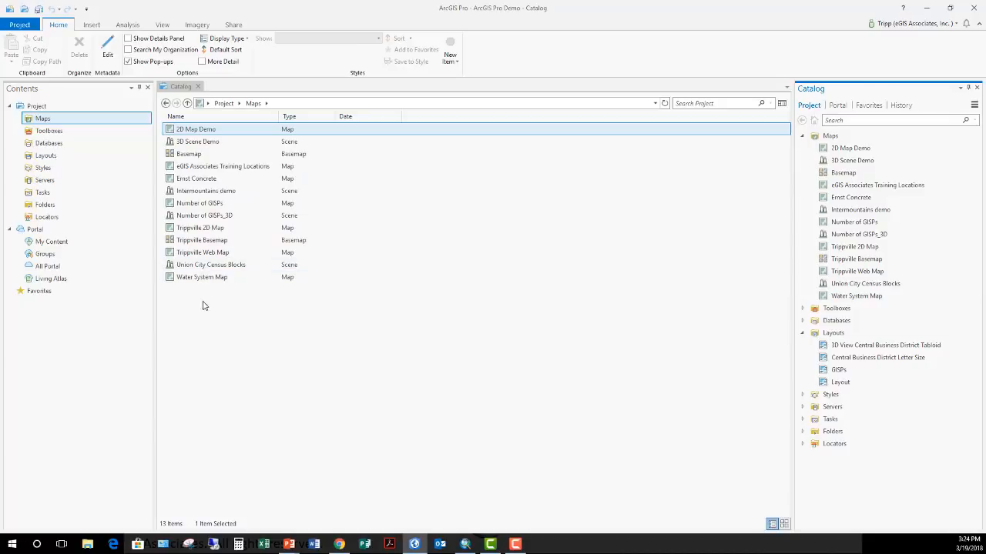
{"action": "left_click", "coordinate": [195, 133]}
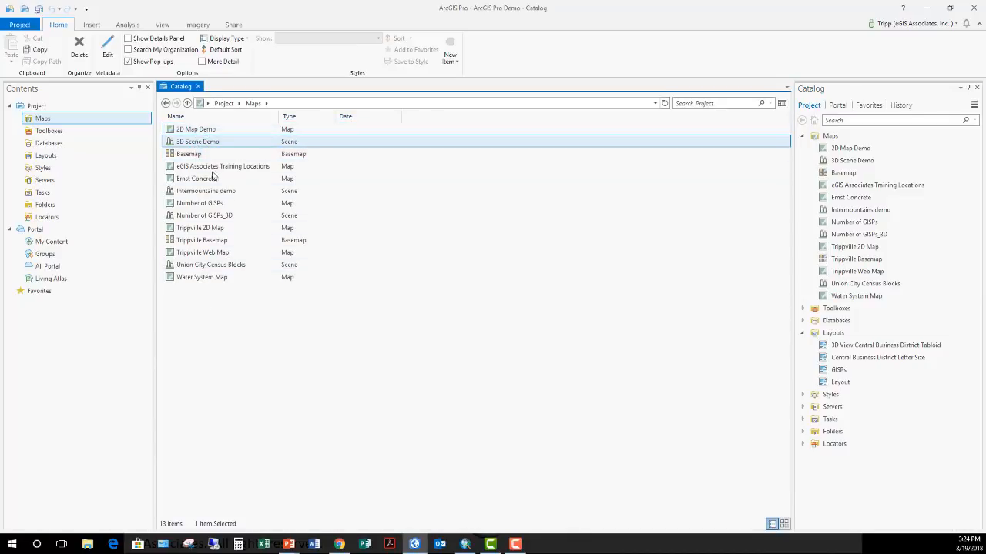
{"action": "left_click", "coordinate": [203, 155]}
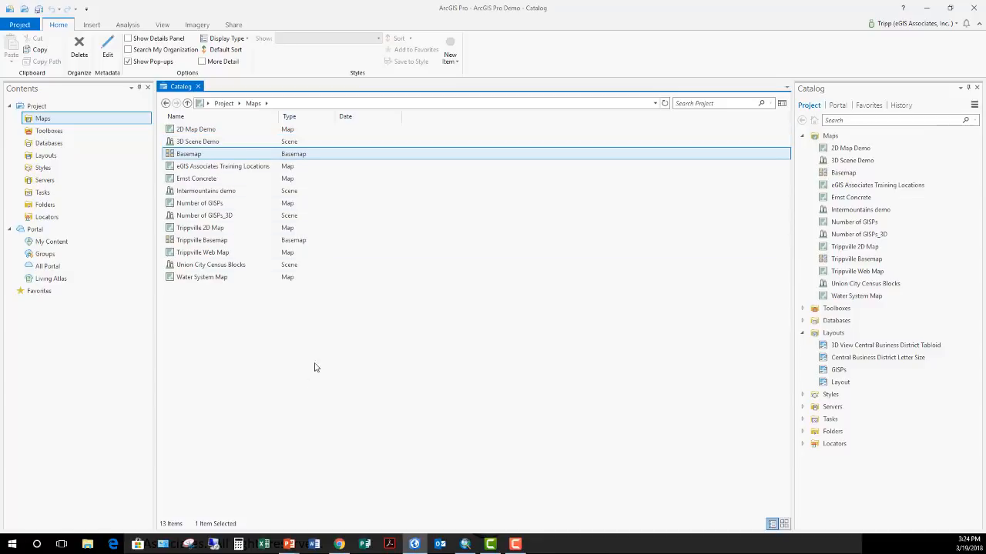
{"action": "left_click", "coordinate": [195, 264]}
{"action": "left_click", "coordinate": [200, 278]}
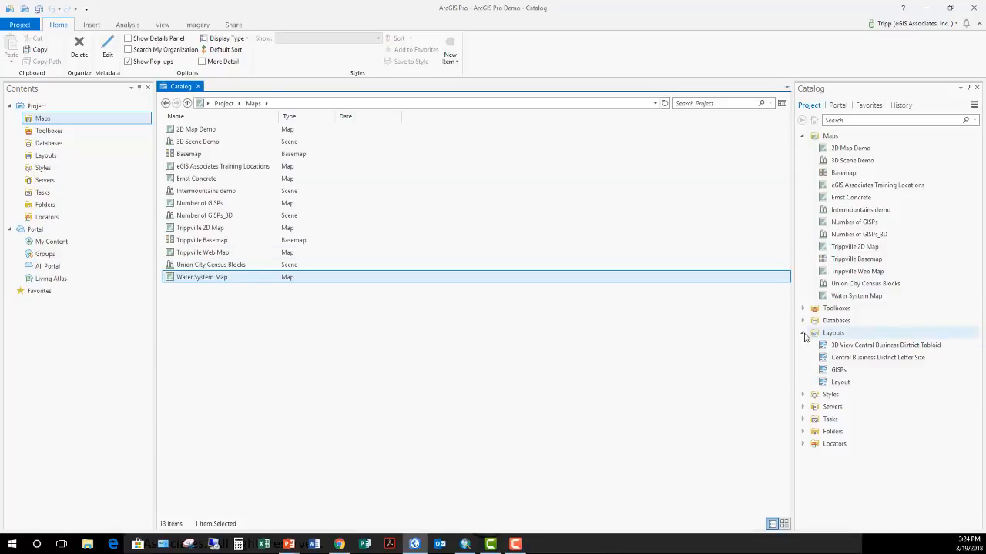
{"action": "left_click", "coordinate": [866, 347]}
{"action": "left_click", "coordinate": [845, 382]}
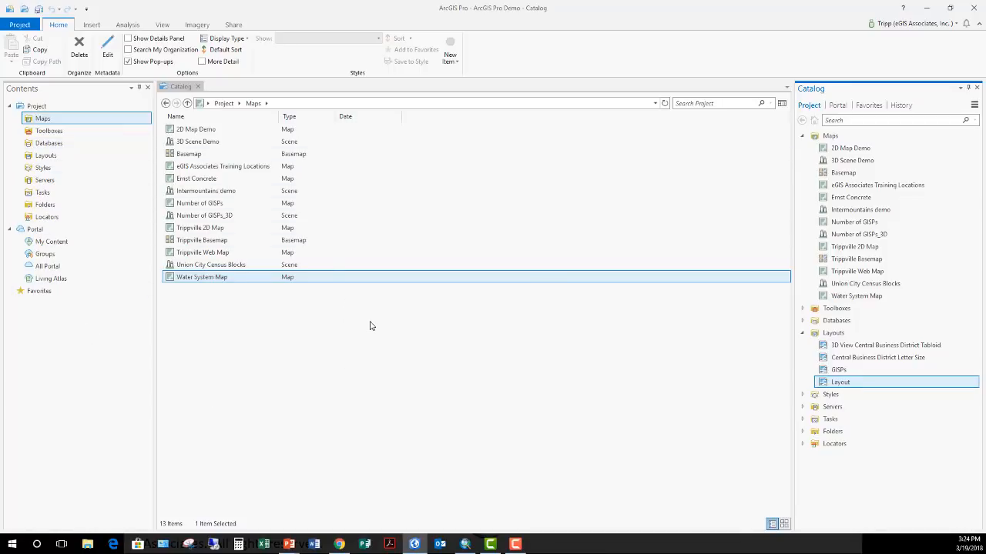
Import the ArcMap document UNA.mxd from the Alabama folder under GIS into the project
{"action": "left_click", "coordinate": [91, 25]}
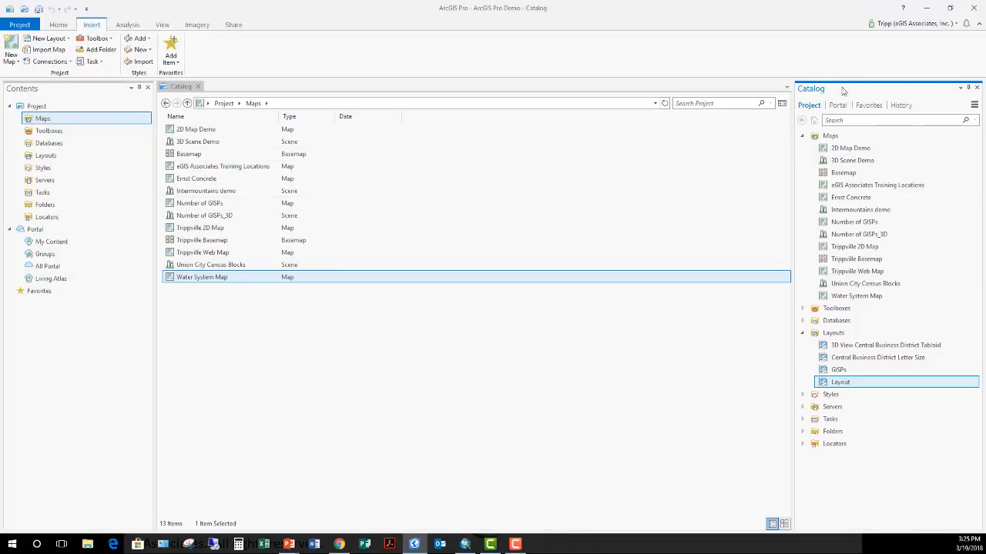
{"action": "right_click", "coordinate": [829, 138]}
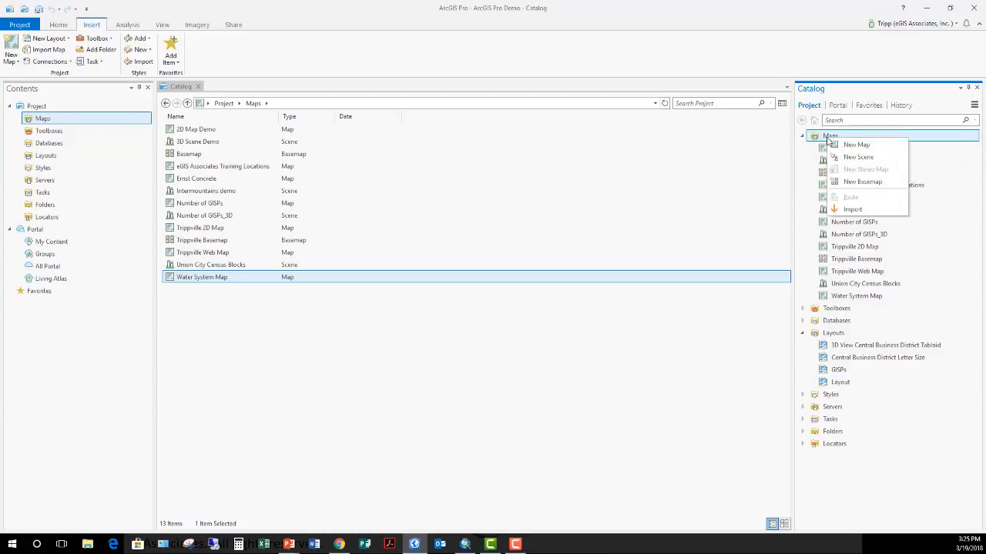
{"action": "left_click", "coordinate": [851, 210]}
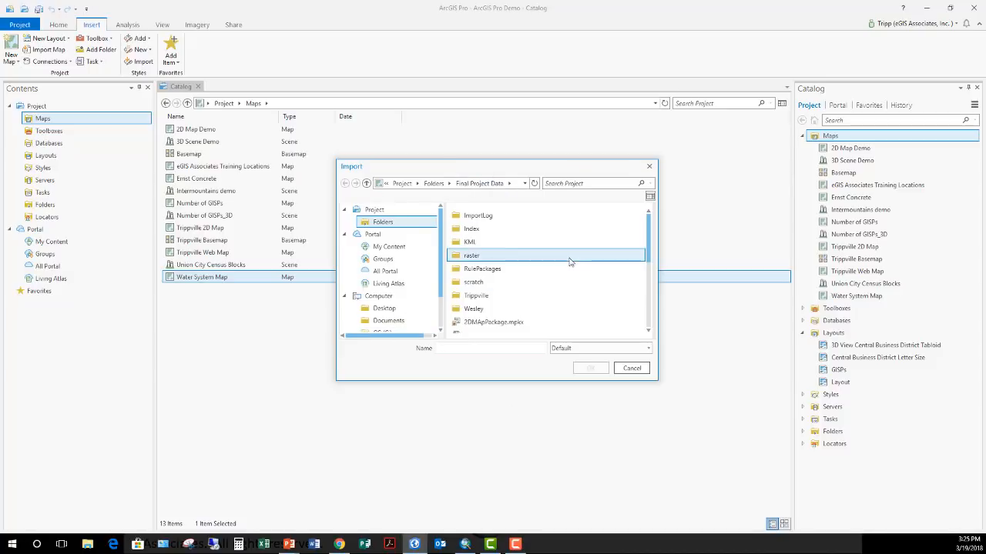
{"action": "scroll", "coordinate": [545, 264], "scroll_direction": "down", "scroll_amount": 1}
{"action": "scroll", "coordinate": [546, 264], "scroll_direction": "up", "scroll_amount": 1}
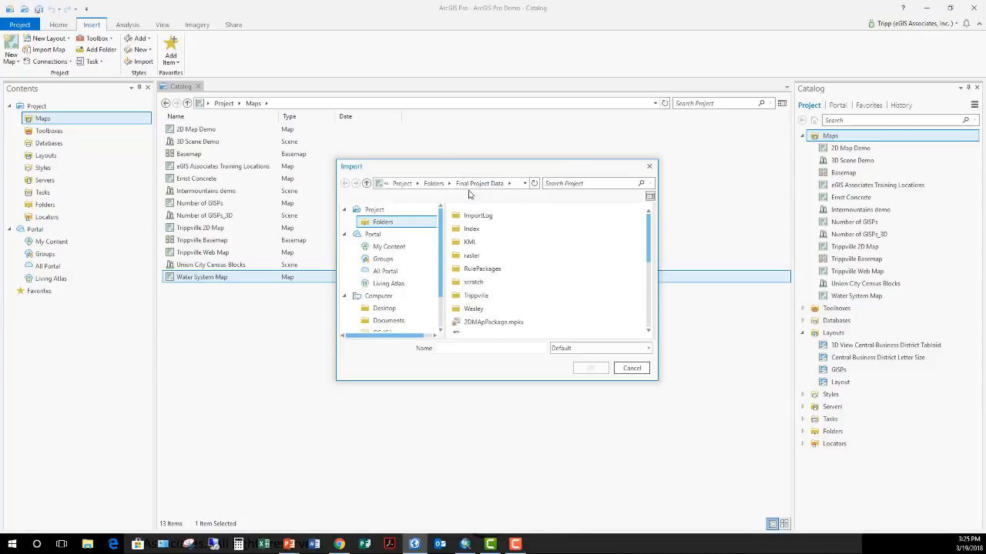
{"action": "left_click", "coordinate": [433, 183]}
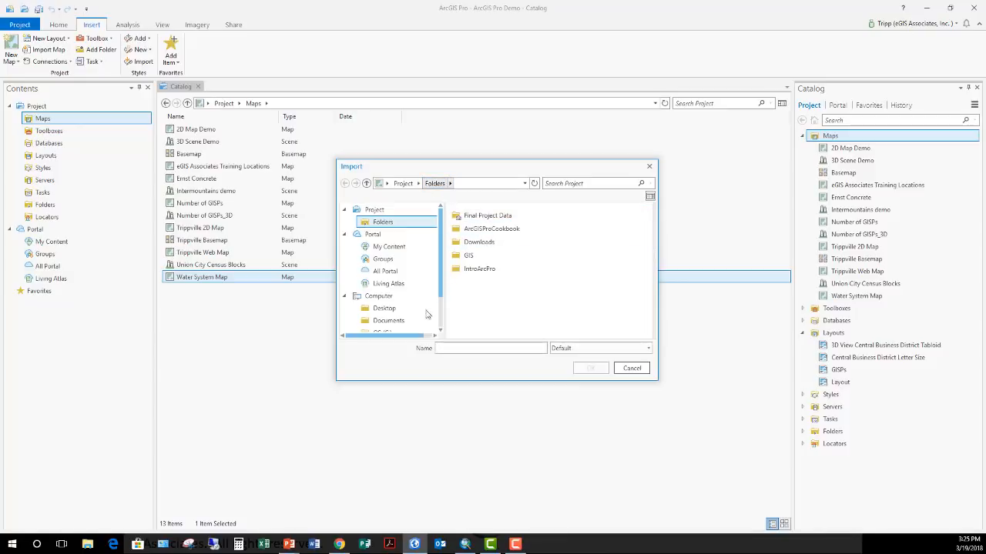
{"action": "double_click", "coordinate": [470, 255]}
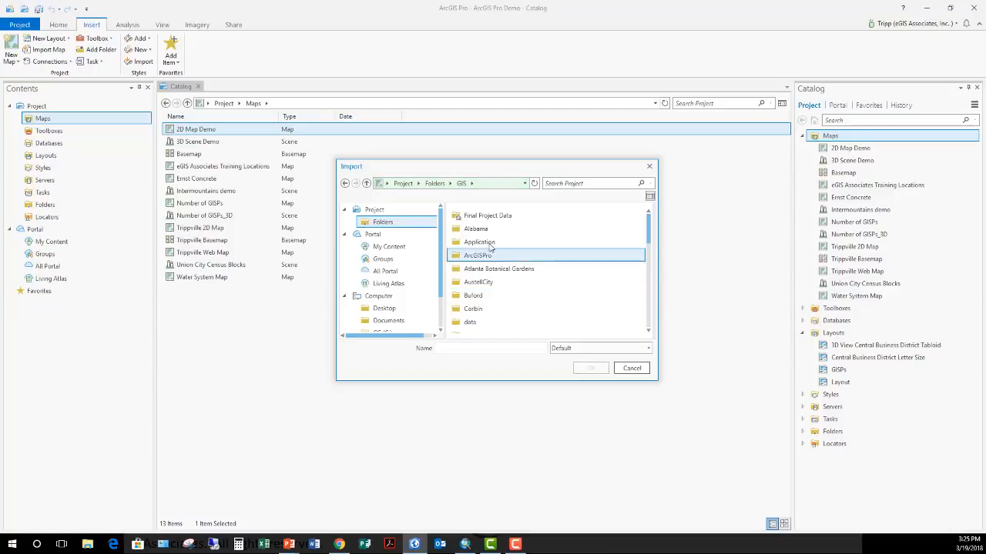
{"action": "double_click", "coordinate": [481, 235]}
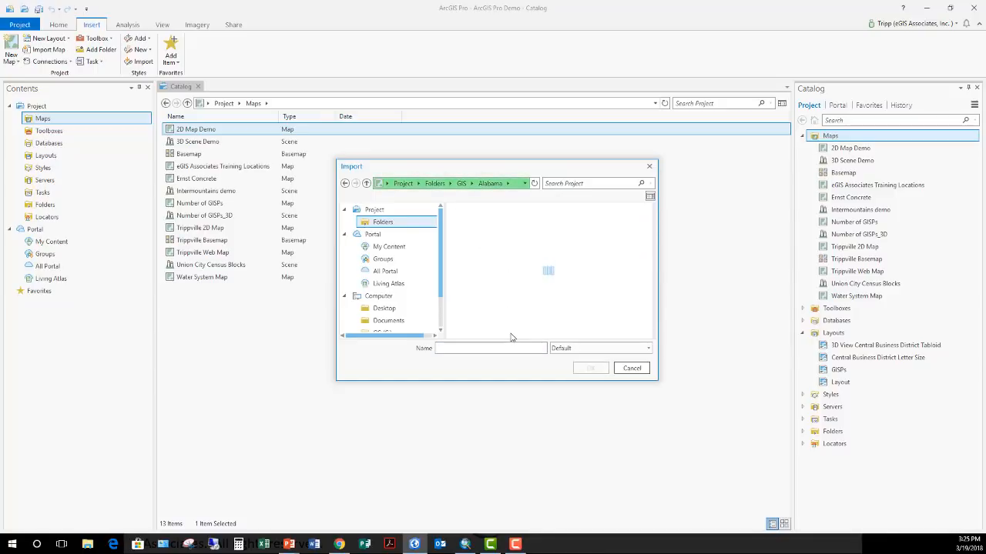
{"action": "left_click", "coordinate": [484, 219]}
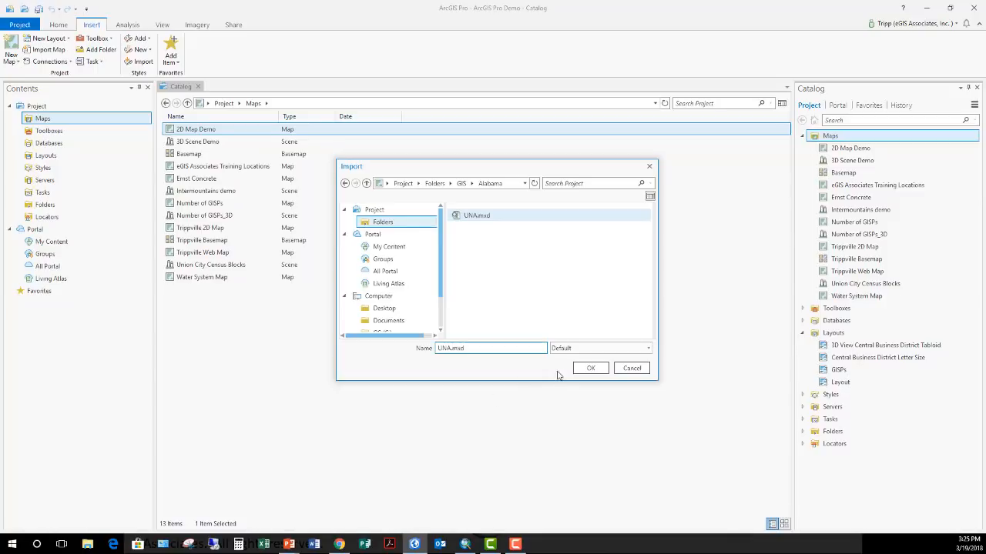
{"action": "left_click", "coordinate": [589, 368]}
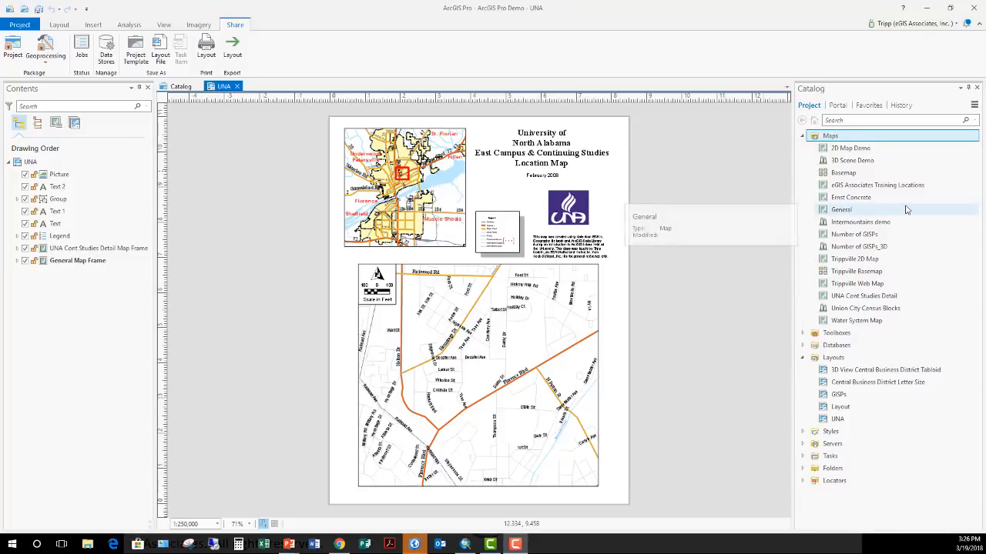
Check the imported General and UNA Cont Studies Detail maps and the UNA layout in the project's contents
{"action": "left_click", "coordinate": [835, 211]}
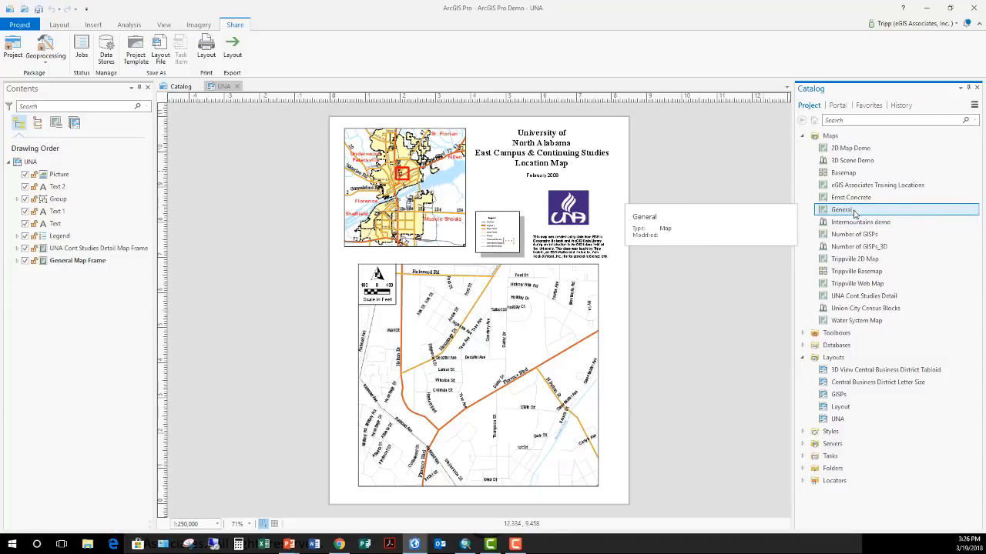
{"action": "left_click", "coordinate": [862, 297]}
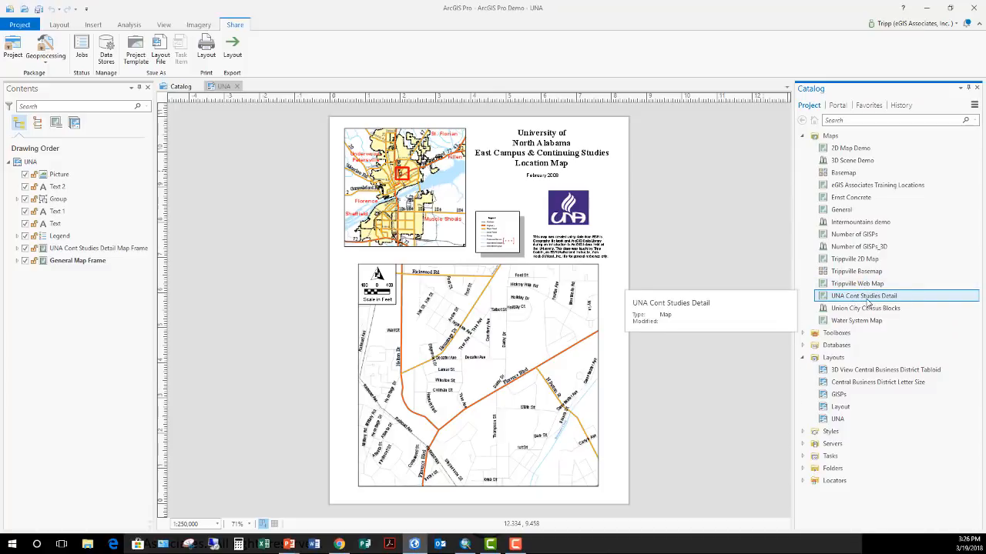
{"action": "left_click", "coordinate": [850, 214]}
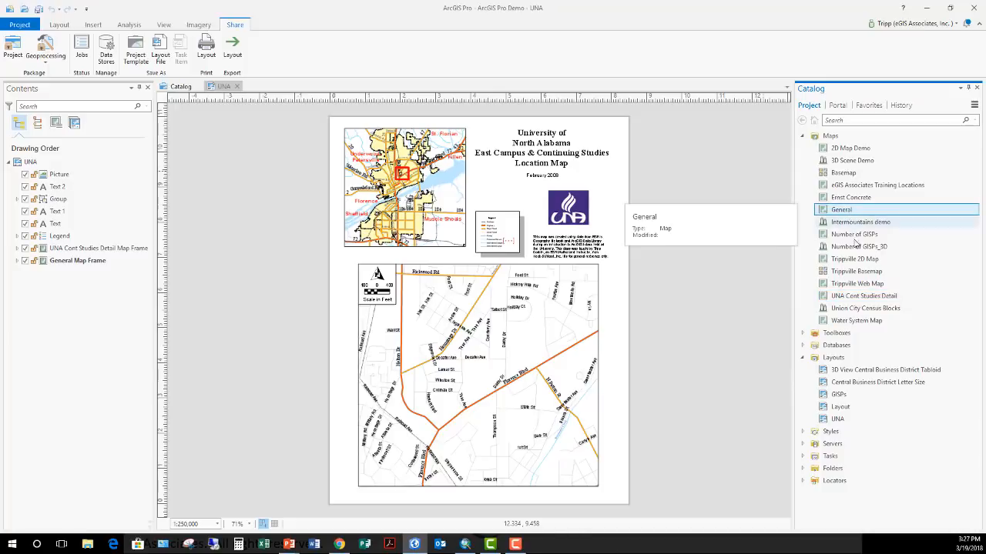
{"action": "left_click", "coordinate": [856, 299]}
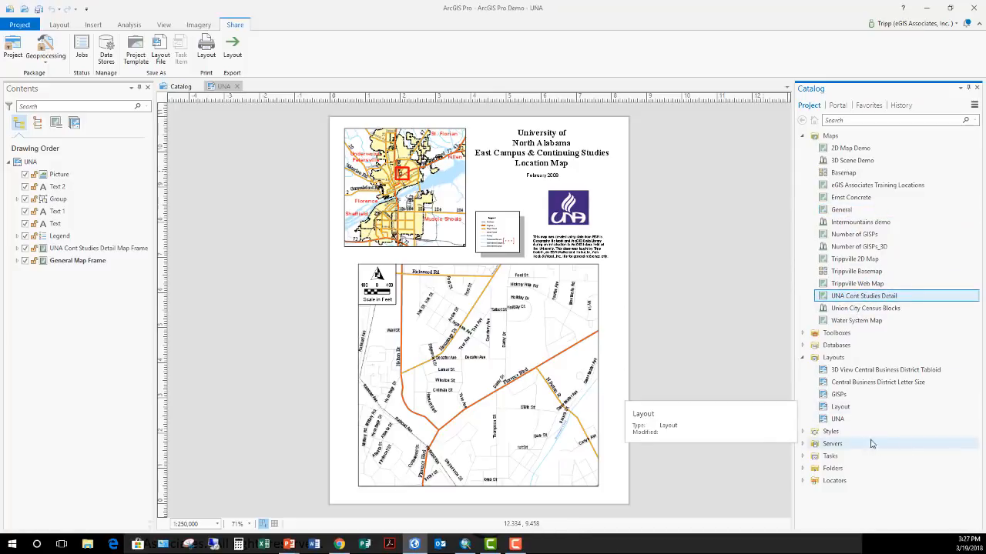
{"action": "left_click", "coordinate": [855, 419]}
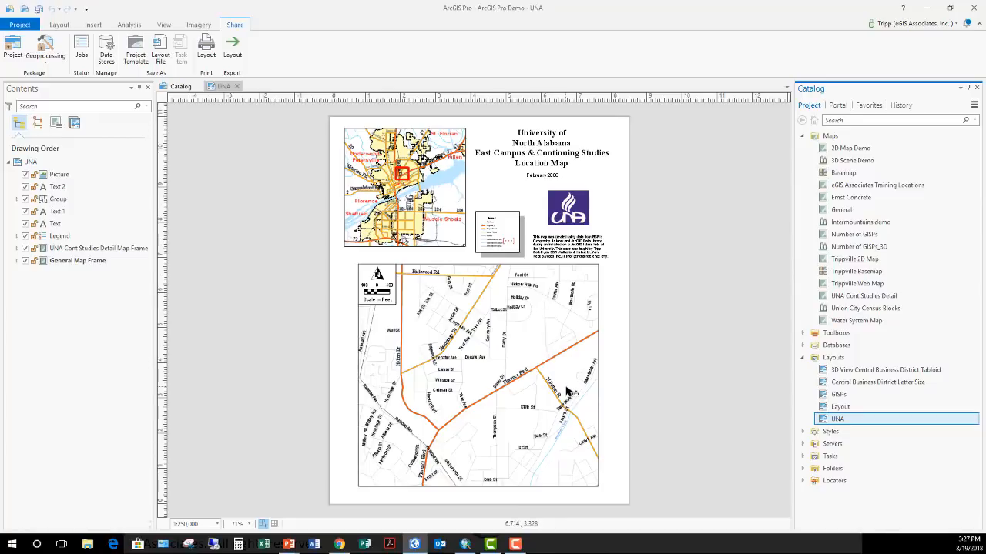
Enlarge the legend frame slightly on the UNA layout and deselect it
{"action": "left_click", "coordinate": [489, 229]}
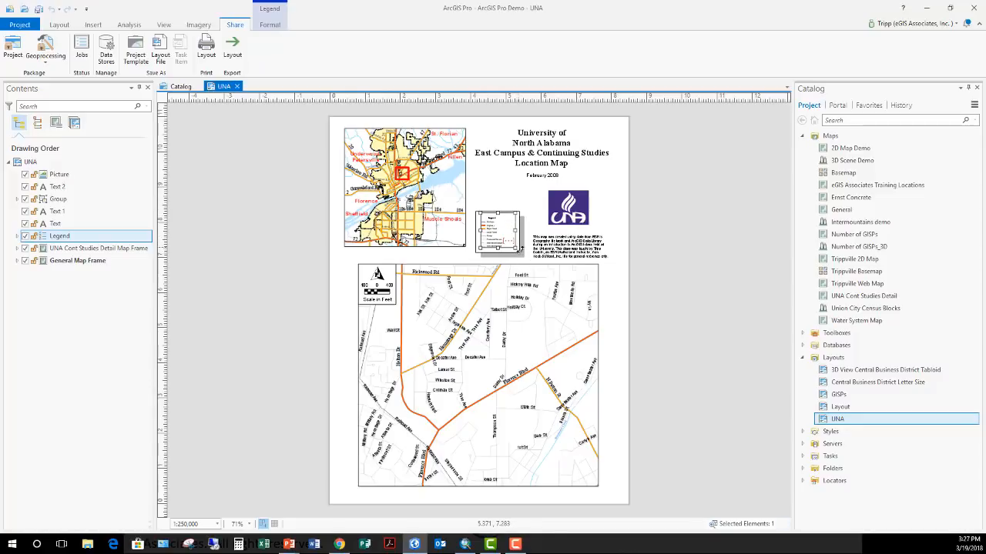
{"action": "left_click_drag", "start_coordinate": [515, 250], "coordinate": [524, 258]}
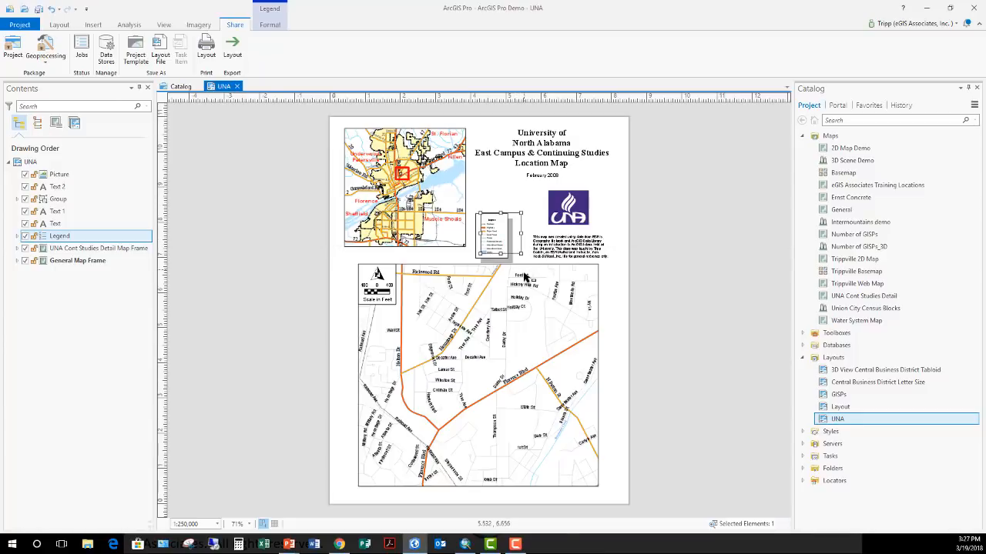
{"action": "left_click", "coordinate": [683, 227]}
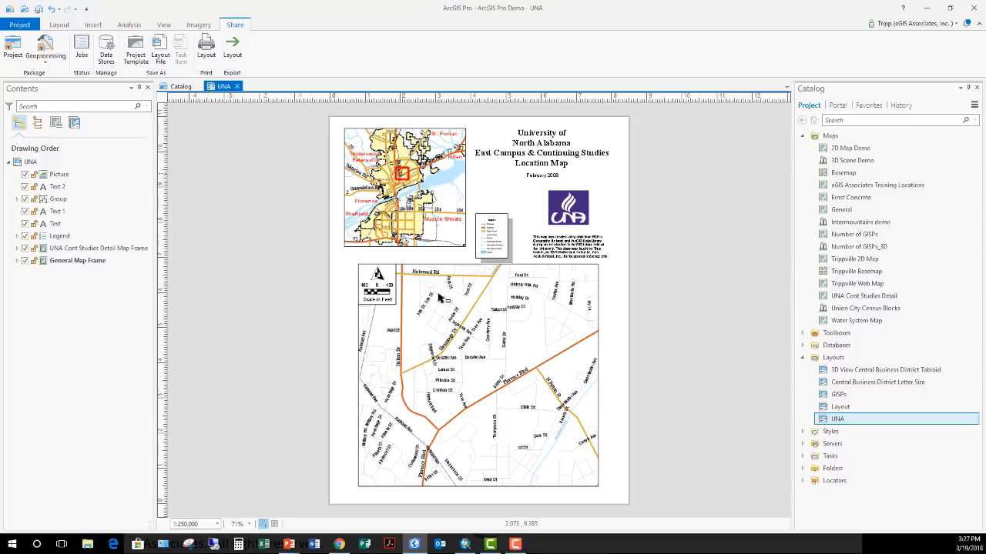
Compare the original layout in ArcMap with the imported UNA layout in ArcGIS Pro, and view the layout insertion tools
{"action": "left_click", "coordinate": [472, 546]}
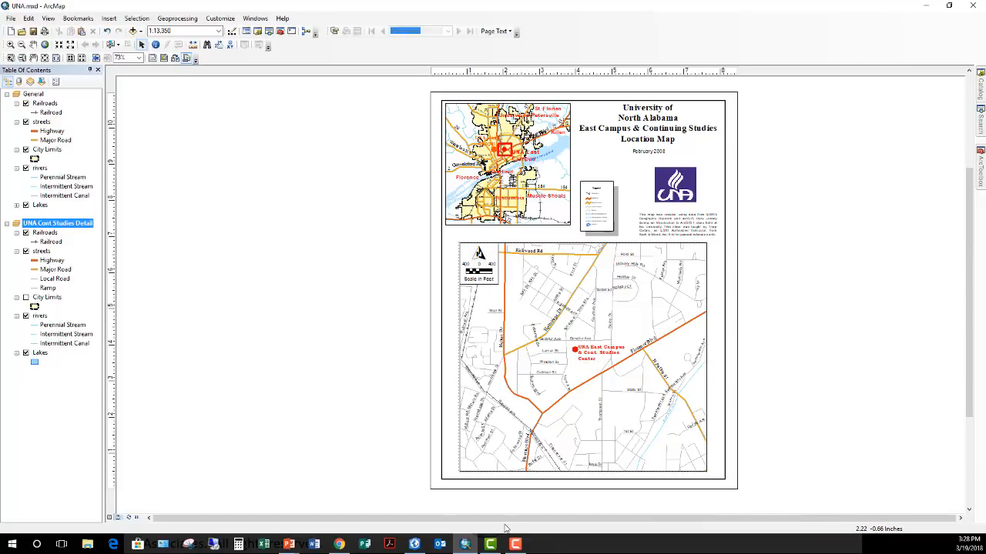
{"action": "left_click", "coordinate": [417, 544]}
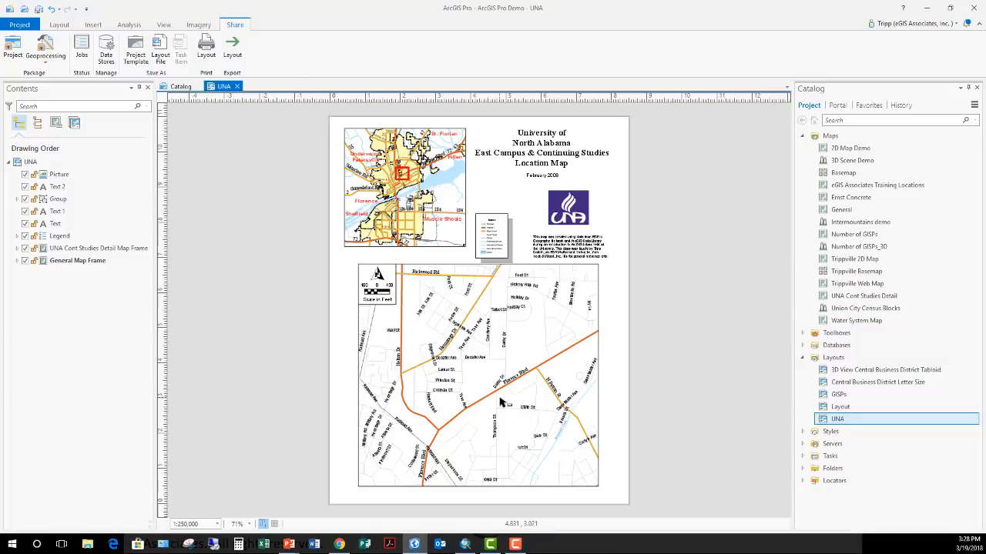
{"action": "left_click", "coordinate": [60, 25]}
{"action": "left_click", "coordinate": [92, 25]}
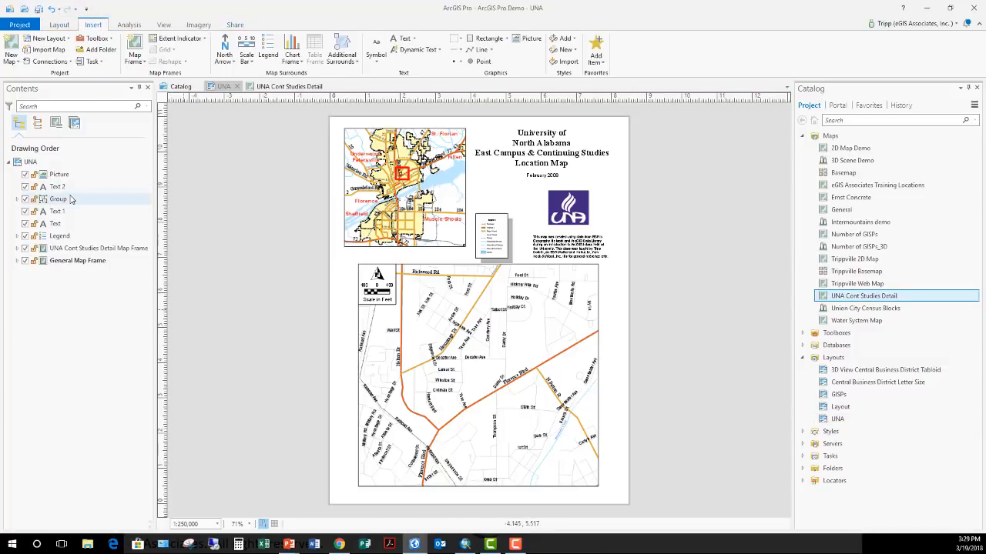
Review the General map, the UNA Cont Studies Detail map and the UNA layout as separate project items
{"action": "left_click", "coordinate": [862, 210]}
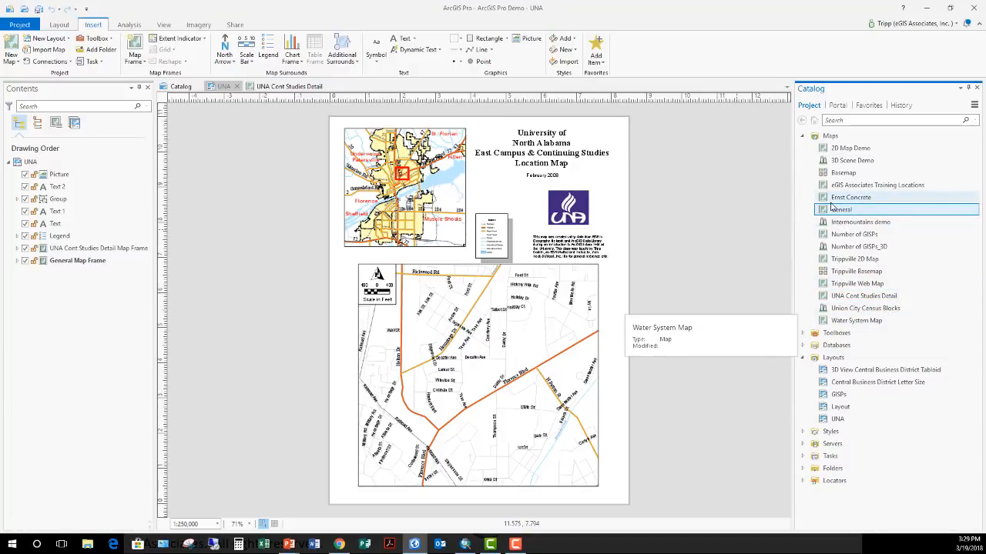
{"action": "left_click", "coordinate": [878, 296]}
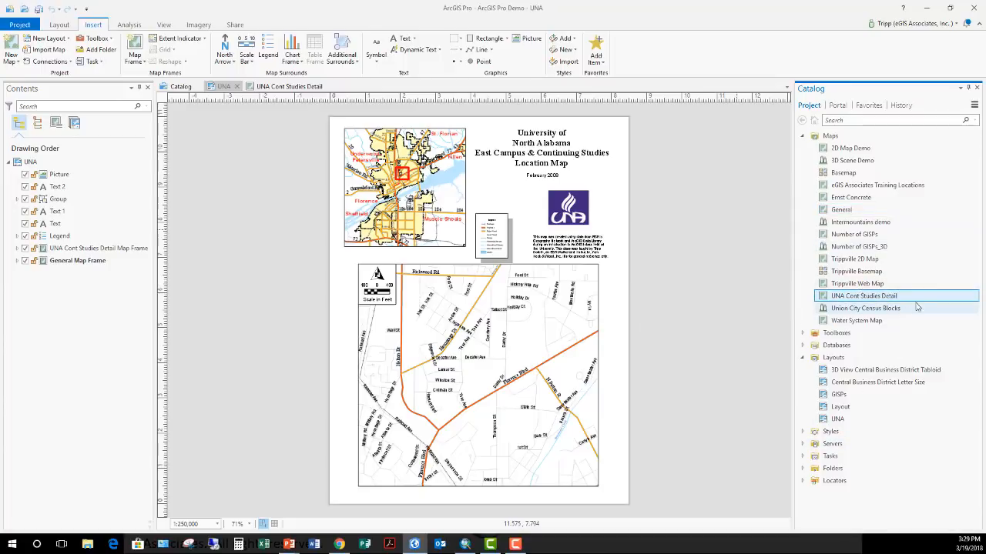
{"action": "left_click", "coordinate": [839, 419]}
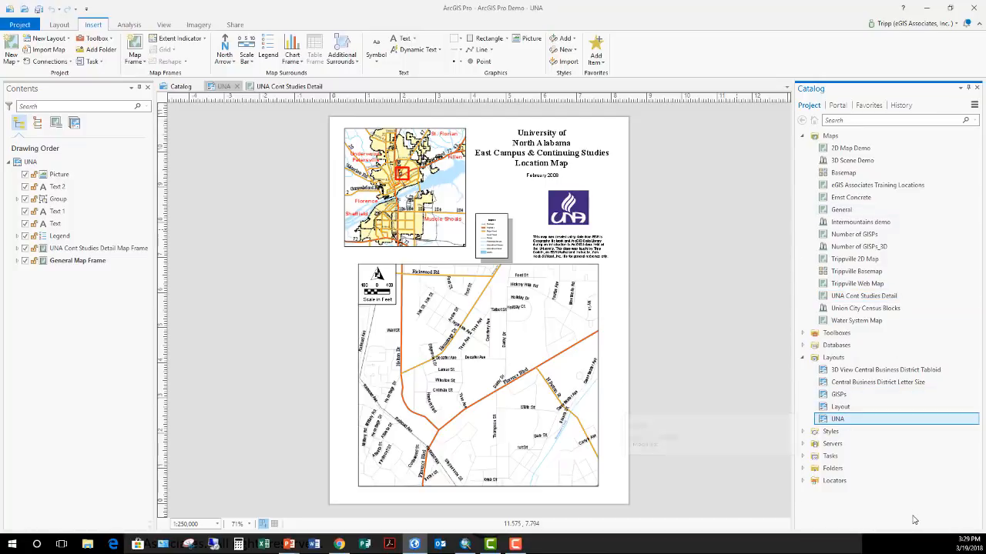